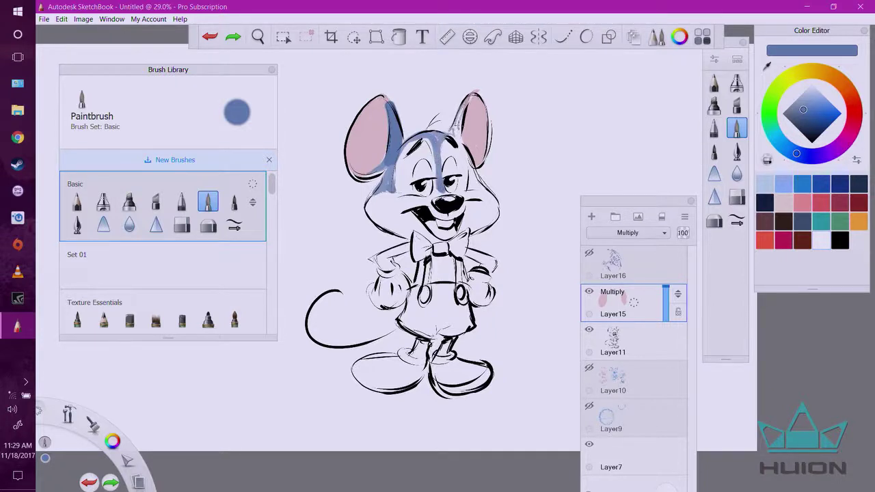
Paint the fur behind the mouse's inner ear, along the forehead and beside the eye in medium blue
mouse_move(468, 97)
left_mouse_down()
mouse_move(448, 140)
mouse_move(456, 133)
mouse_move(470, 181)
mouse_move(487, 192)
left_mouse_up()
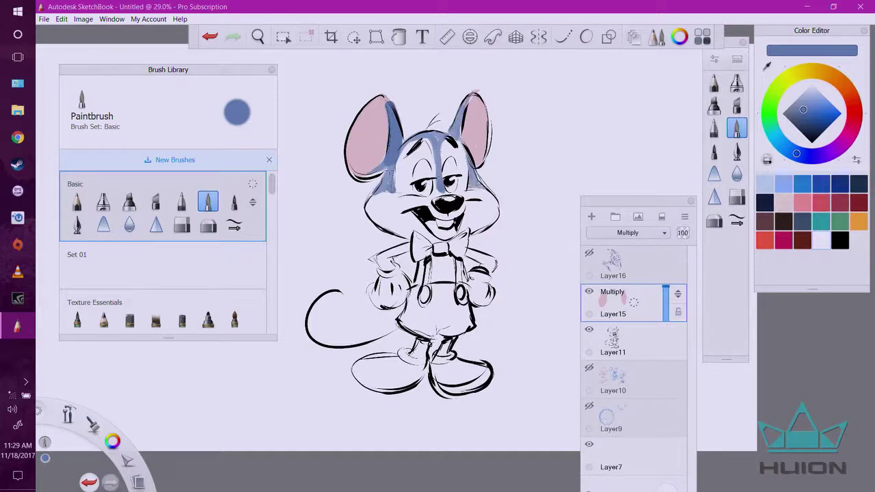
left_click_drag(430, 138, 425, 151)
left_click_drag(467, 95, 461, 126)
left_click_drag(436, 188, 447, 192)
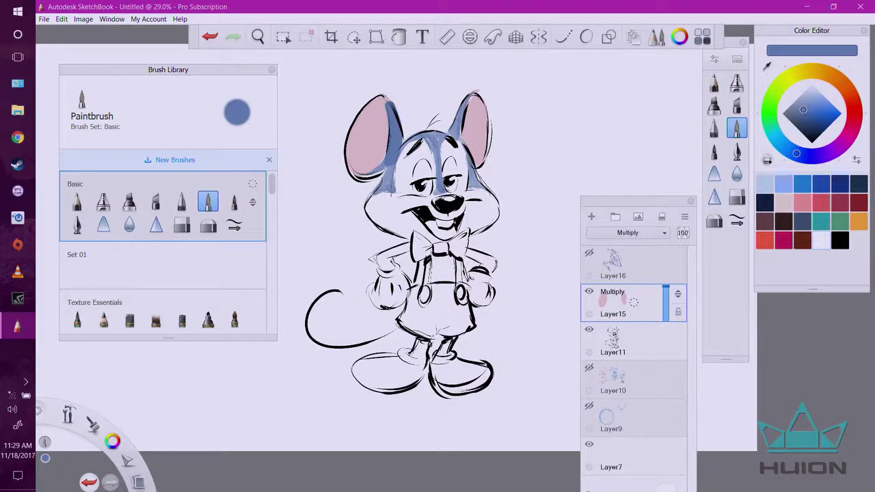
Choose a pale greyish blue and paint the mouse's face, around the eyes and over both cheeks
left_click(805, 101)
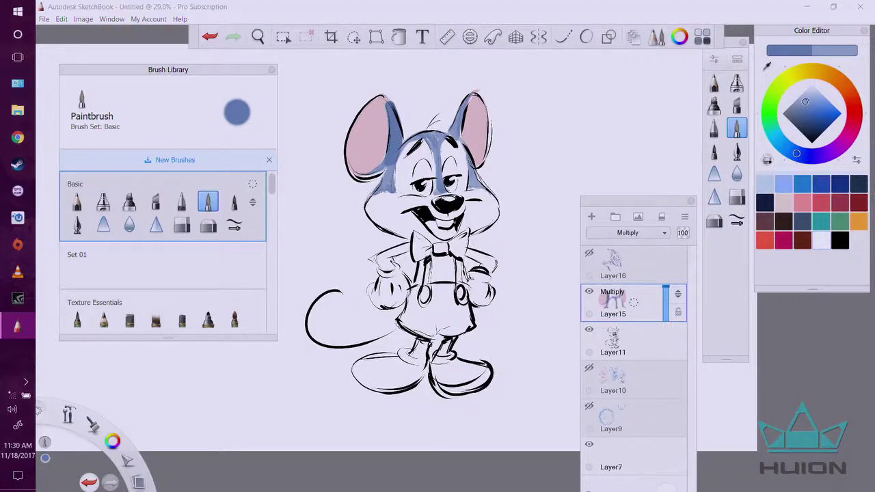
left_click(809, 93)
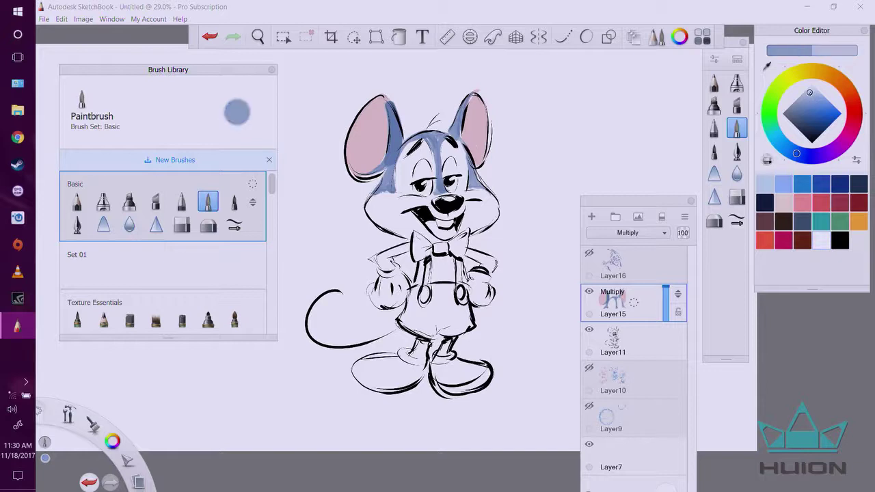
left_click(809, 91)
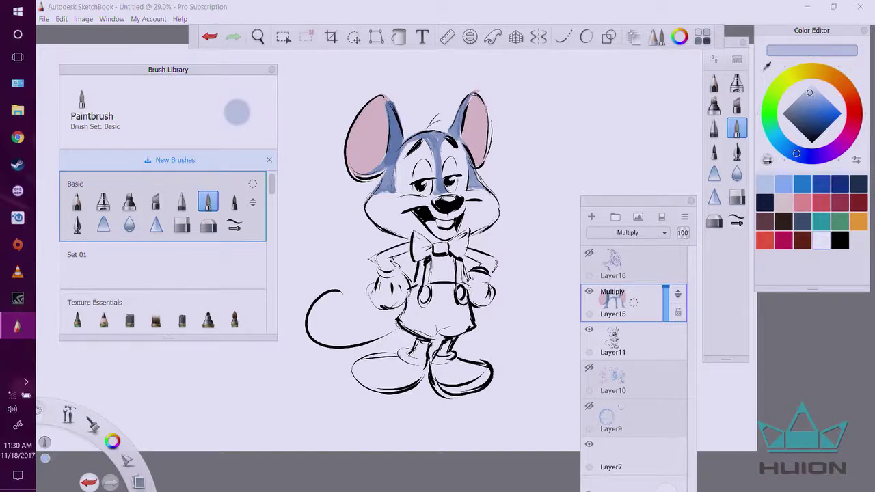
mouse_move(412, 145)
left_mouse_down()
mouse_move(402, 162)
mouse_move(420, 160)
mouse_move(405, 174)
mouse_move(417, 164)
mouse_move(431, 172)
mouse_move(407, 184)
left_mouse_up()
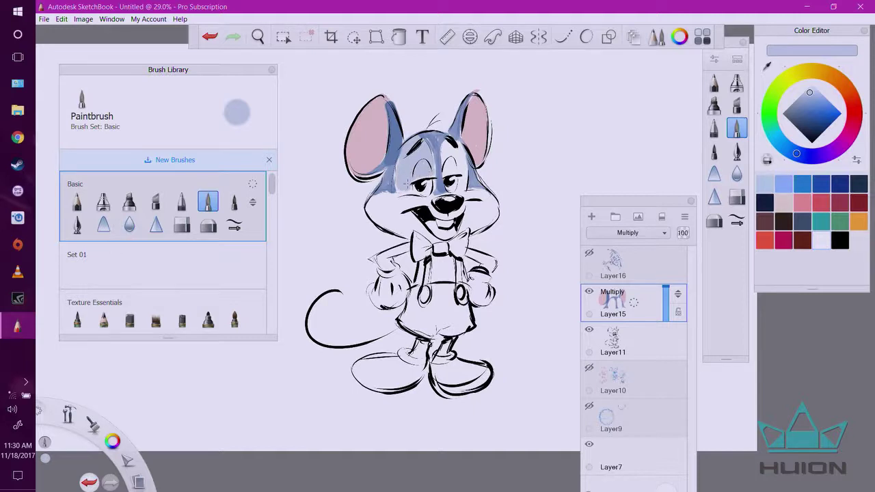
mouse_move(448, 140)
left_mouse_down()
mouse_move(447, 172)
mouse_move(458, 166)
mouse_move(462, 188)
mouse_move(396, 202)
mouse_move(461, 210)
mouse_move(475, 195)
mouse_move(492, 205)
mouse_move(462, 228)
mouse_move(492, 228)
left_mouse_up()
left_click_drag(484, 218, 489, 193)
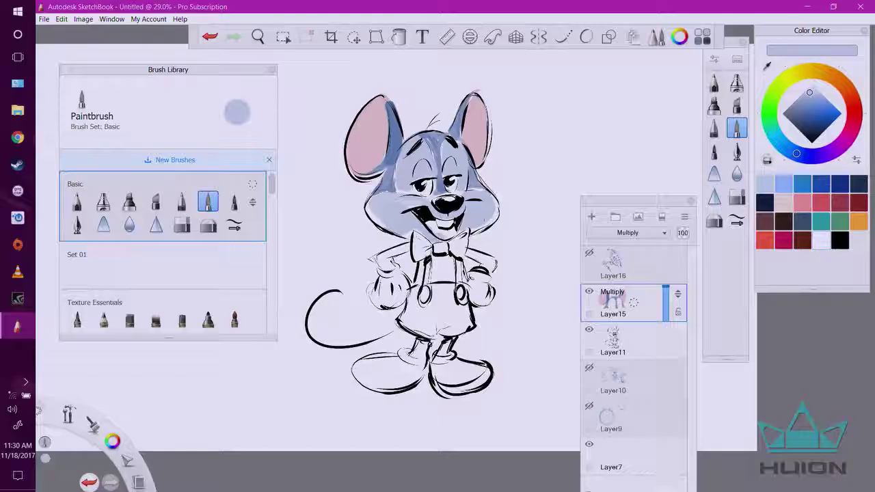
left_click_drag(490, 216, 480, 228)
left_click_drag(368, 207, 383, 226)
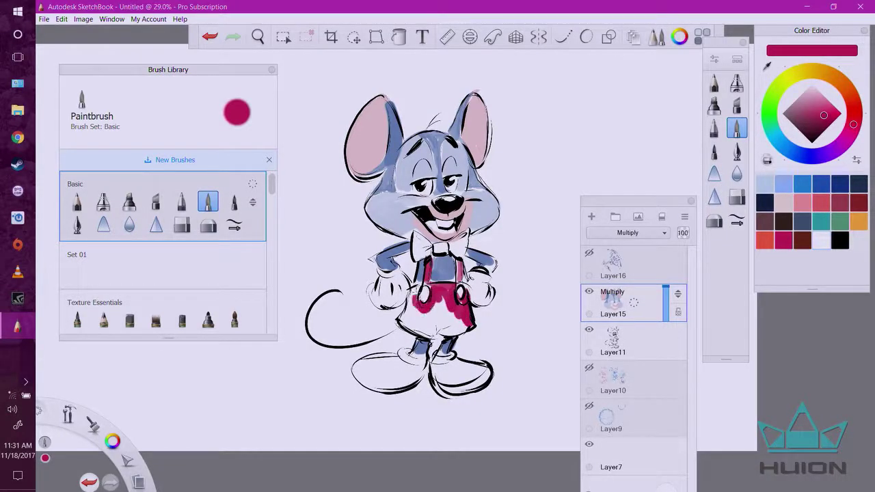
Fill the rest of the shorts with crimson and paint both shoes orange
left_click_drag(461, 324, 445, 333)
left_click_drag(406, 305, 410, 290)
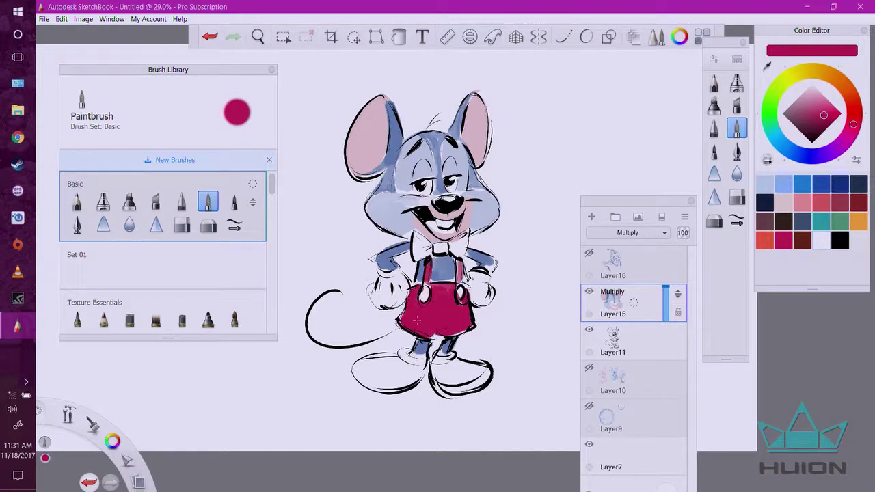
left_click(858, 221)
mouse_move(403, 351)
left_mouse_down()
mouse_move(424, 361)
mouse_move(362, 368)
mouse_move(410, 382)
mouse_move(425, 372)
mouse_move(356, 372)
left_mouse_up()
mouse_move(435, 355)
left_mouse_down()
mouse_move(478, 379)
mouse_move(487, 371)
left_mouse_up()
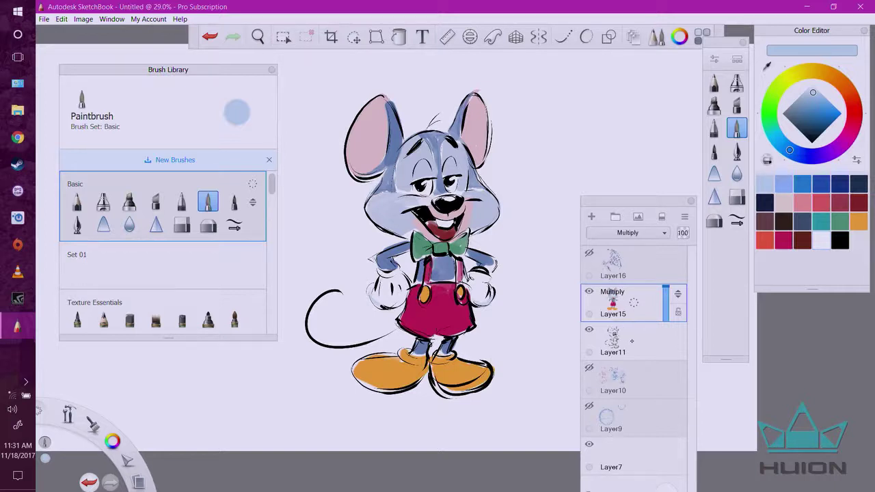
Add a new layer directly above the Layer11 line art and set its blend mode to Screen
left_click(633, 341)
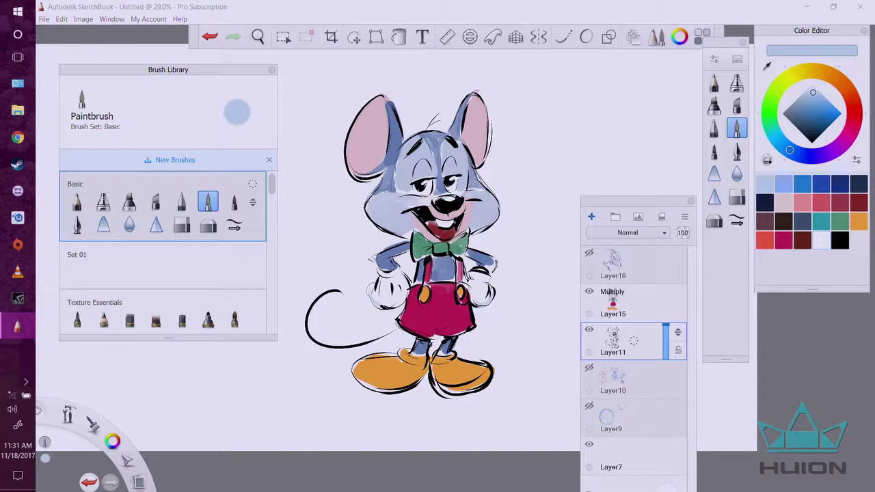
key("ctrl+shift+n")
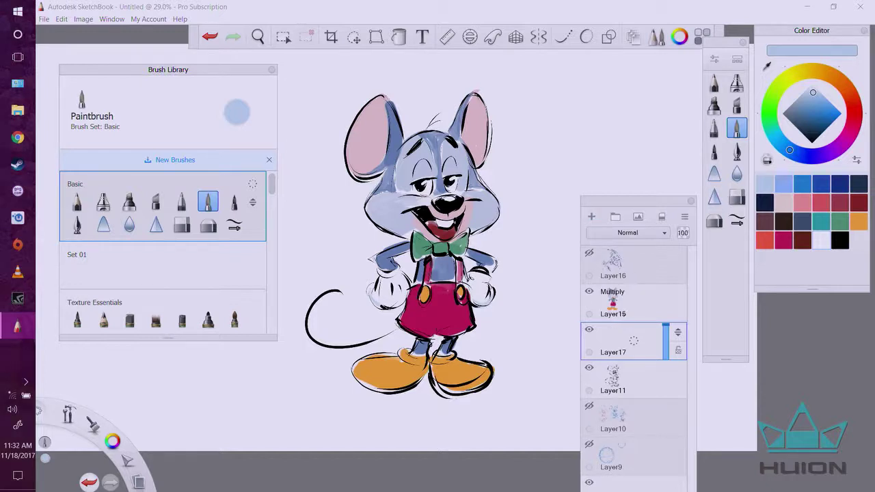
left_click(627, 232)
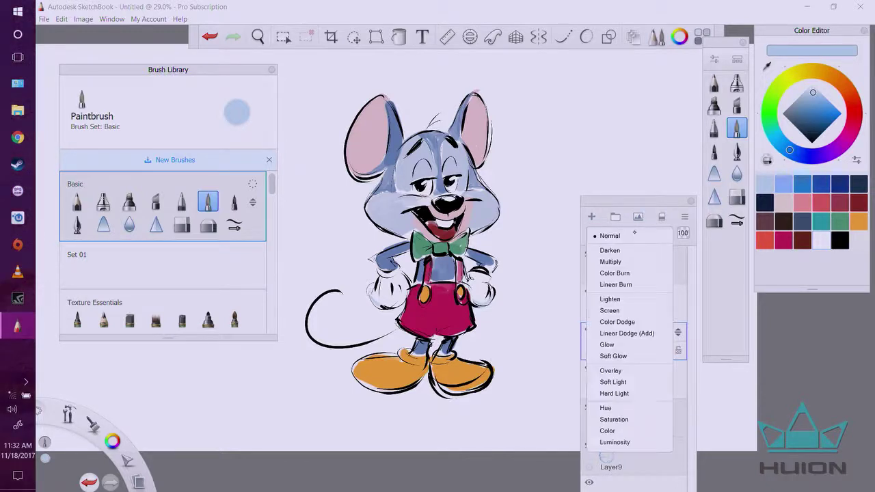
left_click(610, 311)
Tint the outlines of the arms and legs dark blue and those of the shorts dark crimson
left_click_drag(815, 115, 815, 123)
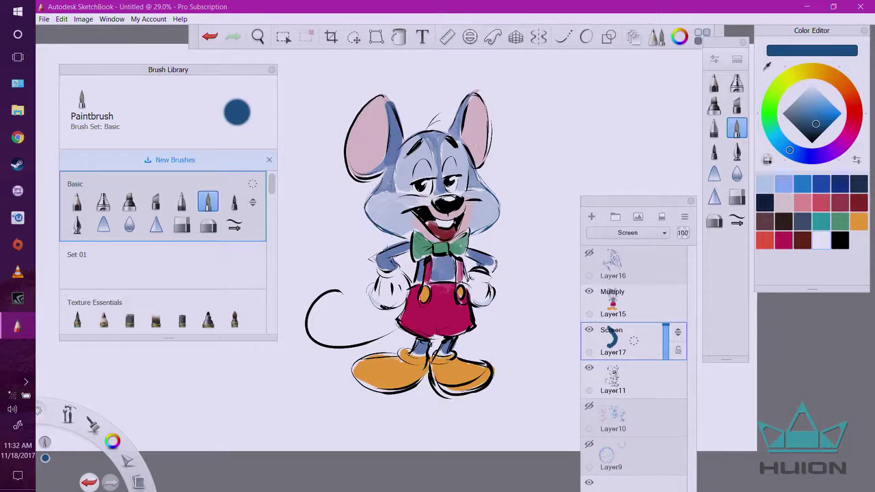
left_click_drag(398, 242, 373, 257)
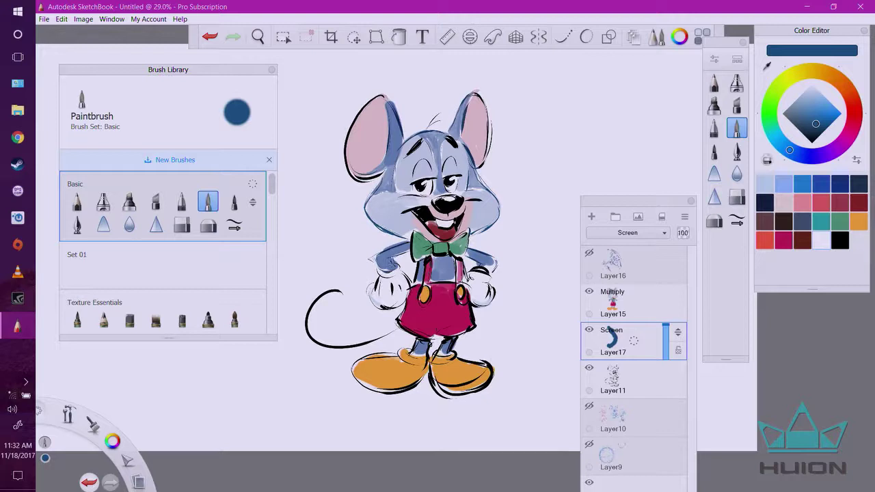
mouse_move(438, 341)
left_mouse_down()
mouse_move(451, 339)
mouse_move(430, 346)
left_mouse_up()
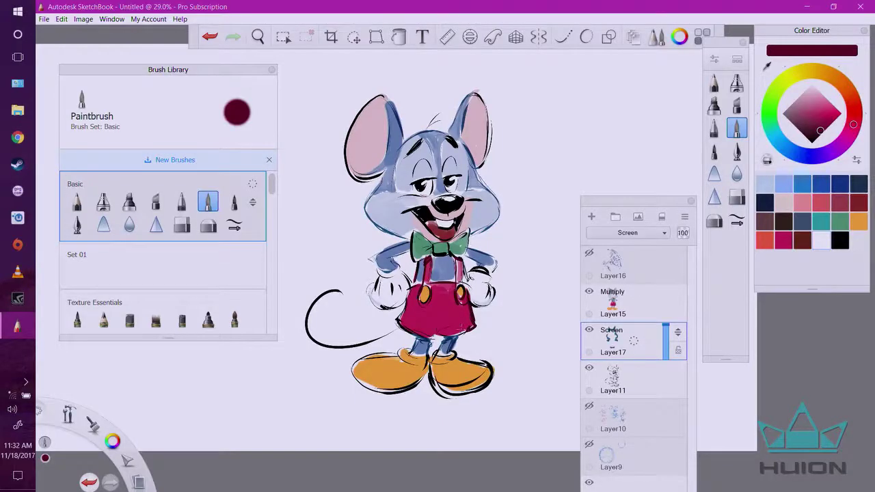
left_click_drag(398, 321, 419, 334)
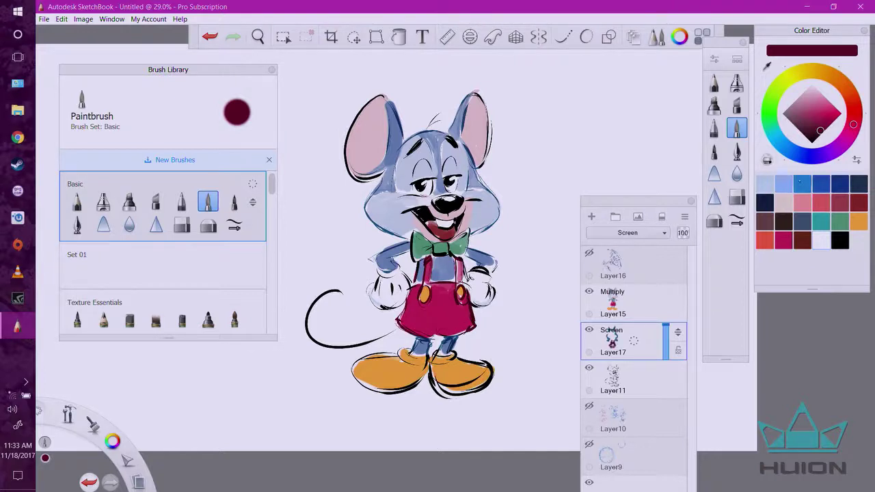
Recolour the line work of both gloves with a muted grey-blue
left_click(802, 184)
mouse_move(811, 114)
left_mouse_down()
mouse_move(802, 120)
mouse_move(792, 111)
left_mouse_up()
mouse_move(471, 275)
left_mouse_down()
mouse_move(486, 271)
mouse_move(492, 291)
mouse_move(478, 298)
mouse_move(488, 303)
left_mouse_up()
mouse_move(377, 272)
left_mouse_down()
mouse_move(389, 282)
mouse_move(407, 272)
mouse_move(395, 305)
mouse_move(375, 281)
mouse_move(388, 300)
left_mouse_up()
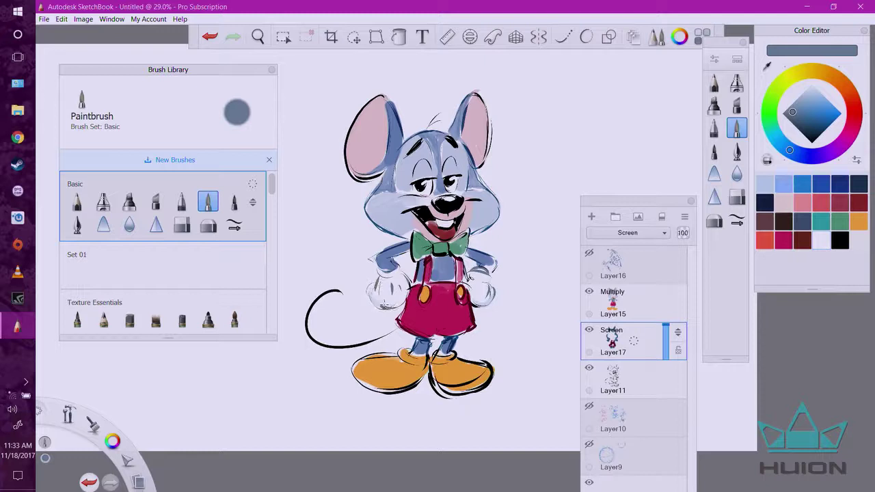
Sample the orange of the shoe, darken it to brown and recolour the outlines of both shoes
left_click(766, 67)
left_click(461, 368)
left_click_drag(825, 112, 829, 122)
mouse_move(439, 363)
left_mouse_down()
mouse_move(446, 364)
mouse_move(430, 367)
mouse_move(457, 356)
mouse_move(490, 368)
mouse_move(451, 398)
mouse_move(405, 387)
mouse_move(383, 394)
mouse_move(399, 366)
left_mouse_up()
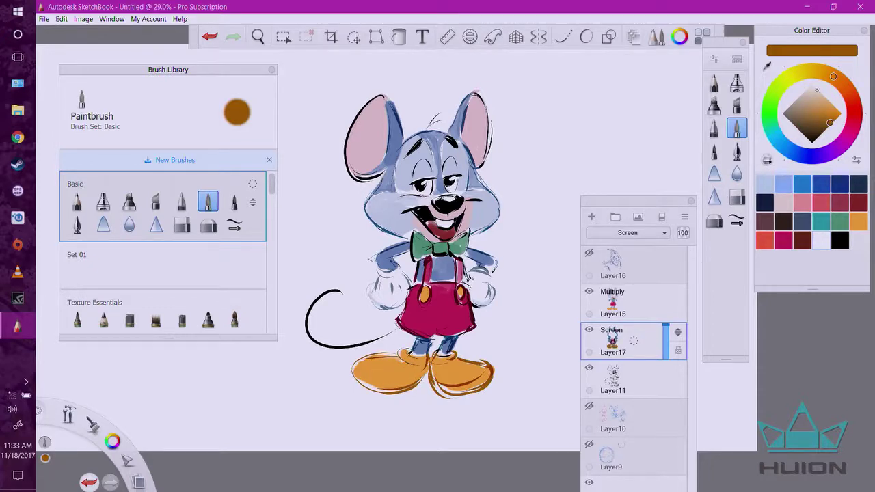
Sample the inner ear's pink, shift it to a dark red and recolour the outlines of both ears
left_click(477, 129, "alt")
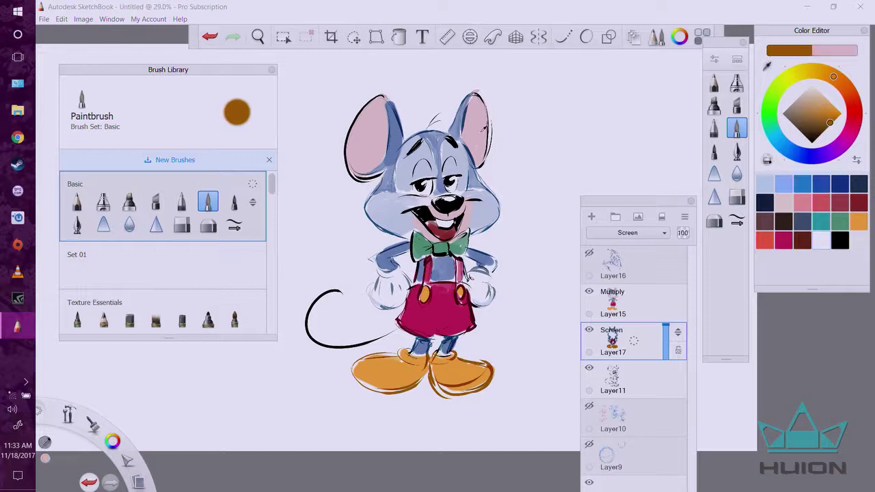
left_click(828, 115)
left_click_drag(828, 115, 804, 112)
mouse_move(481, 92)
left_mouse_down()
mouse_move(492, 131)
mouse_move(484, 166)
left_mouse_up()
mouse_move(383, 95)
left_mouse_down()
mouse_move(346, 140)
mouse_move(361, 105)
mouse_move(359, 180)
left_mouse_up()
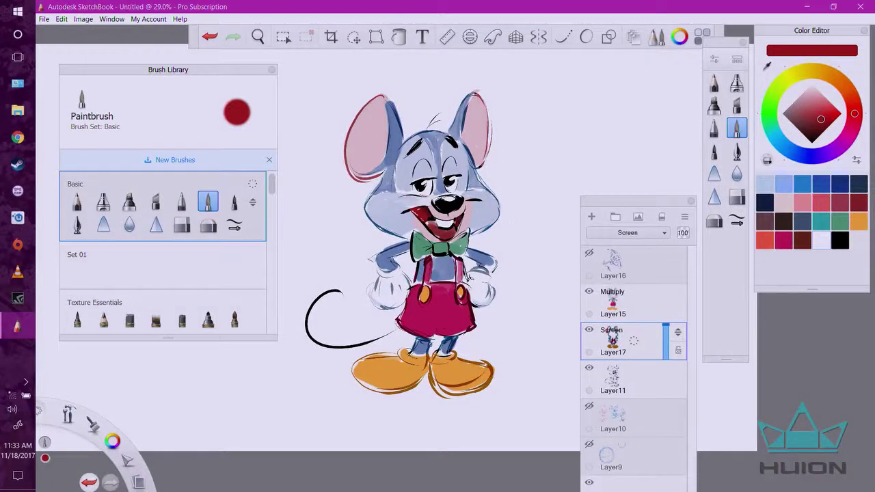
Recolour the bow tie's outlines in dark green and switch the paint colour to black
left_click(839, 222)
left_click_drag(812, 122, 811, 130)
left_click_drag(432, 253, 427, 256)
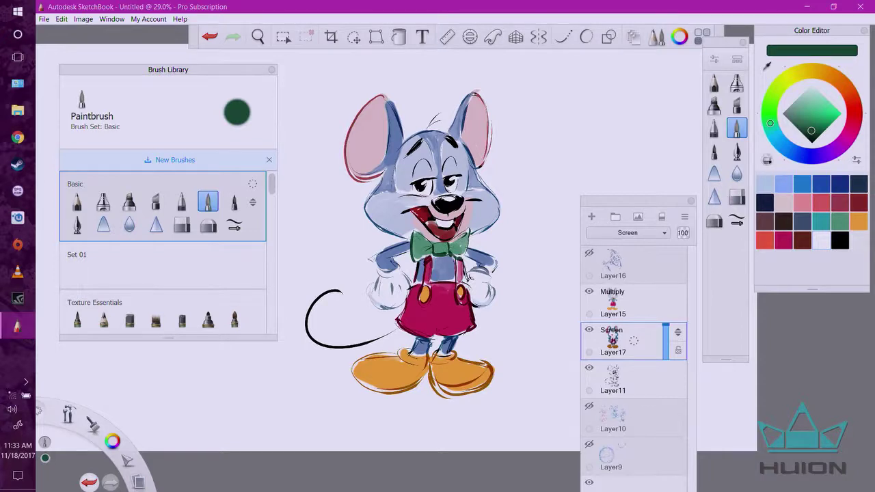
left_click(839, 239)
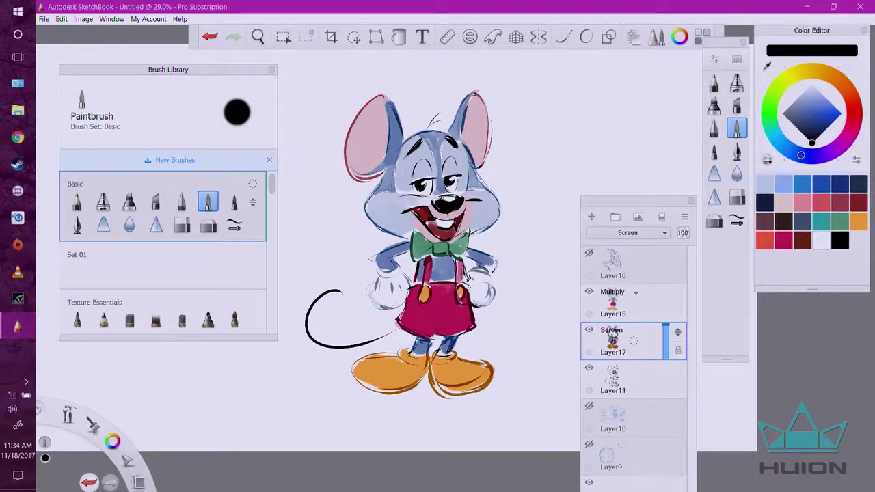
Add a new Normal layer above the Multiply colour layer and choose a bright light blue
left_click(634, 294)
left_click(591, 216)
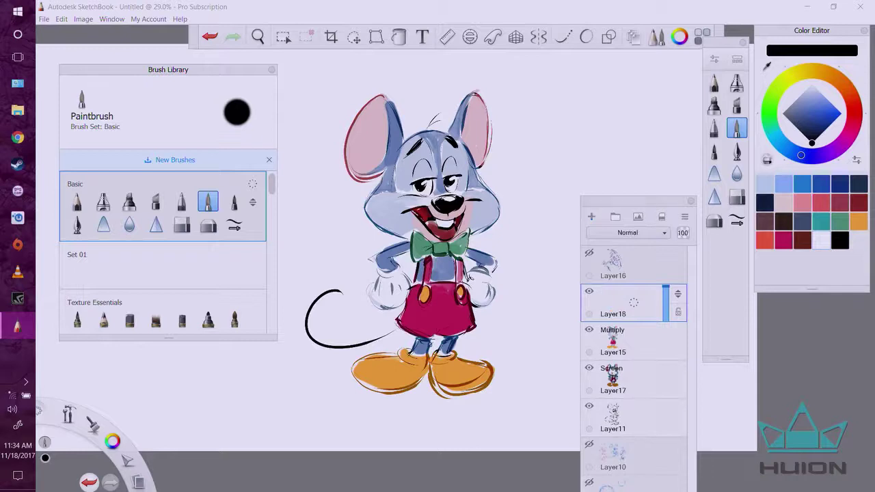
mouse_move(787, 131)
left_mouse_down()
mouse_move(824, 121)
mouse_move(826, 104)
left_mouse_up()
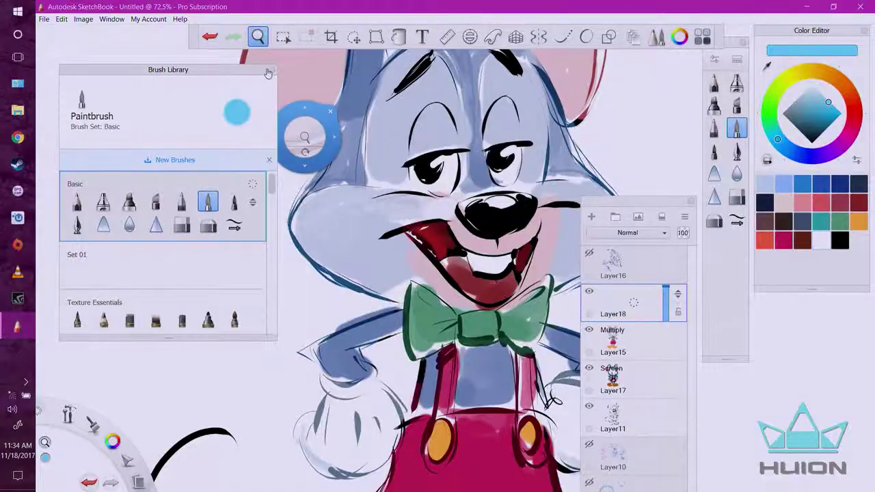
Close the Brush Library, move the layer list off the drawing and select the nib pen brush
left_click(270, 71)
left_click_drag(672, 203, 754, 319)
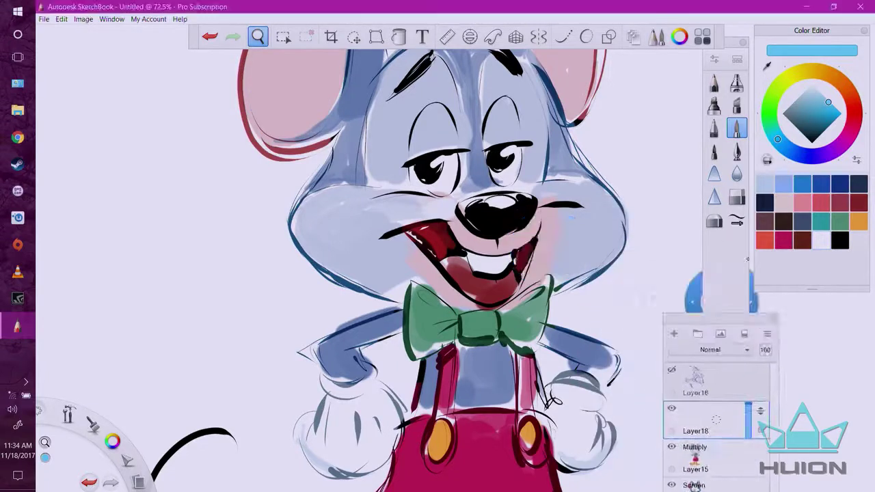
left_click(737, 151)
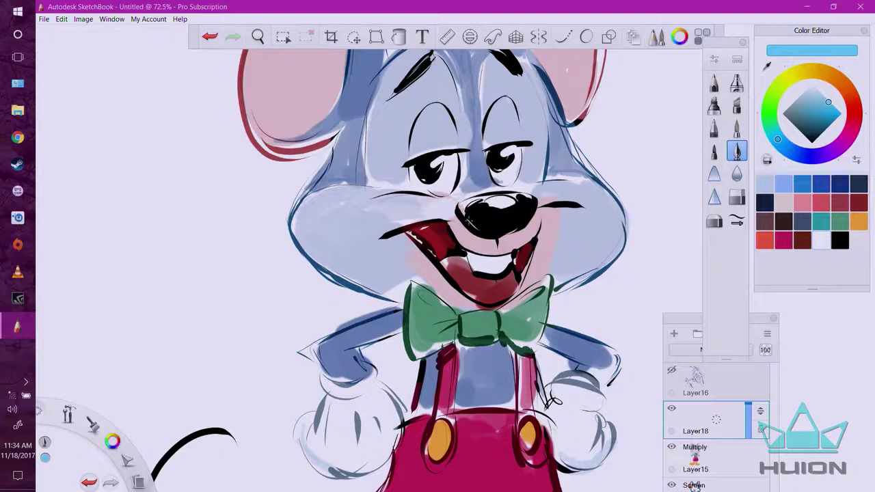
Draw light blue reflected highlights along the lower edge of the nose and in the eye, redoing the first nose stroke
left_click_drag(462, 209, 478, 229)
key("ctrl+z")
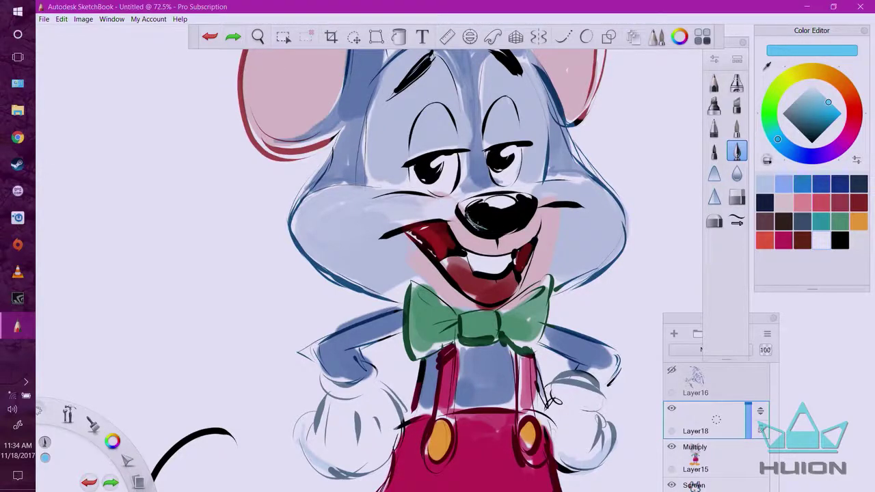
left_click_drag(467, 216, 486, 231)
left_click_drag(416, 169, 425, 180)
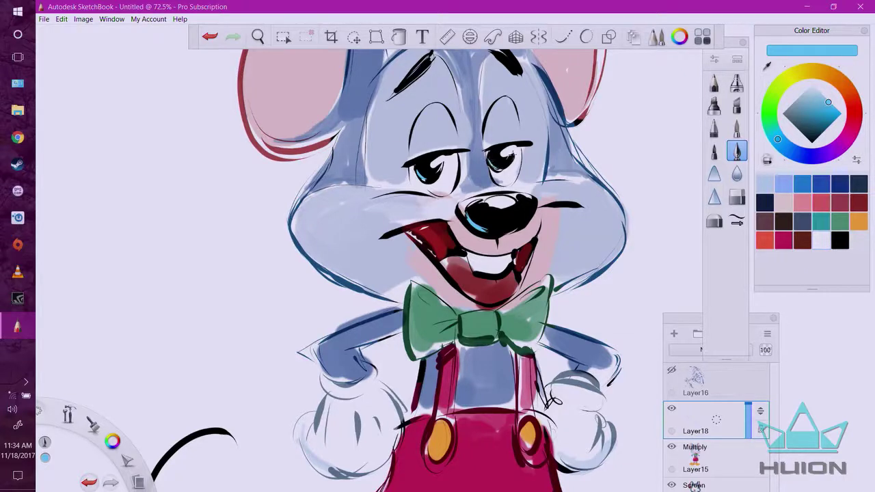
Add light blue rim highlights along the mouse's cheek, glove and bent elbow on the same side
left_click_drag(318, 267, 364, 296)
left_click_drag(313, 458, 338, 470)
left_click_drag(317, 356, 329, 376)
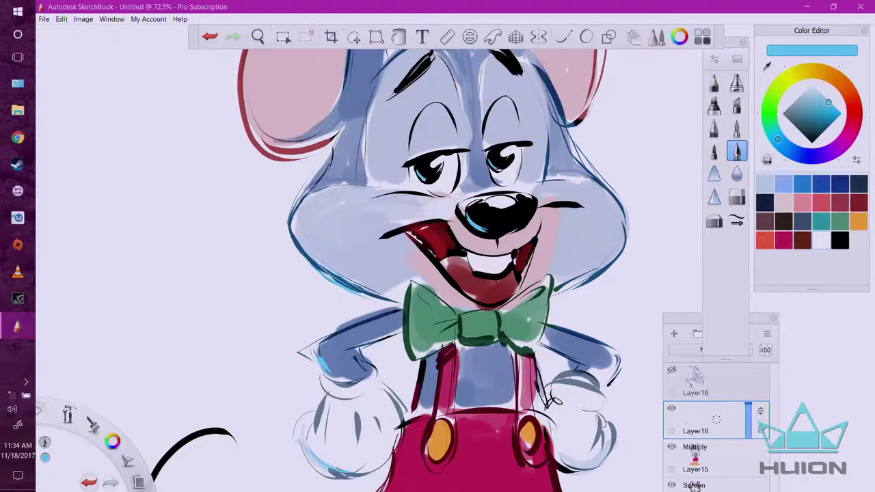
Zoom out and reframe the canvas to show the mouse's body down to the shoes
left_click(262, 39)
left_click_drag(477, 244, 412, 311)
left_click(439, 315)
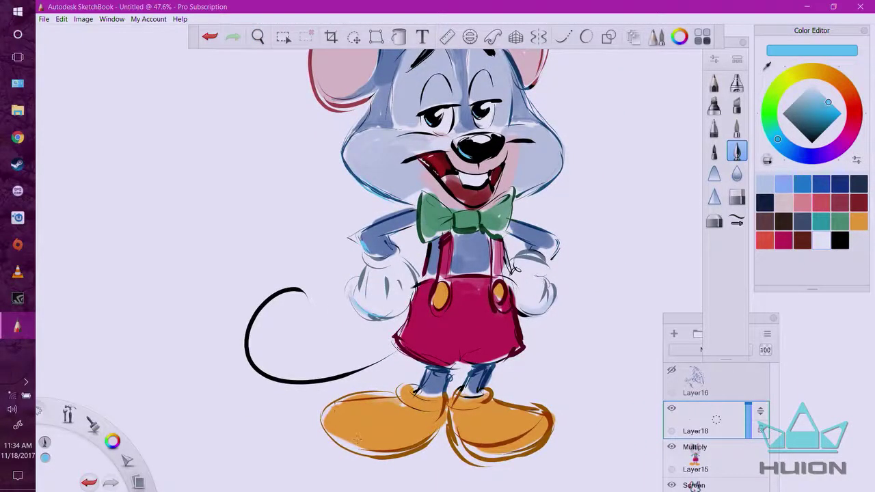